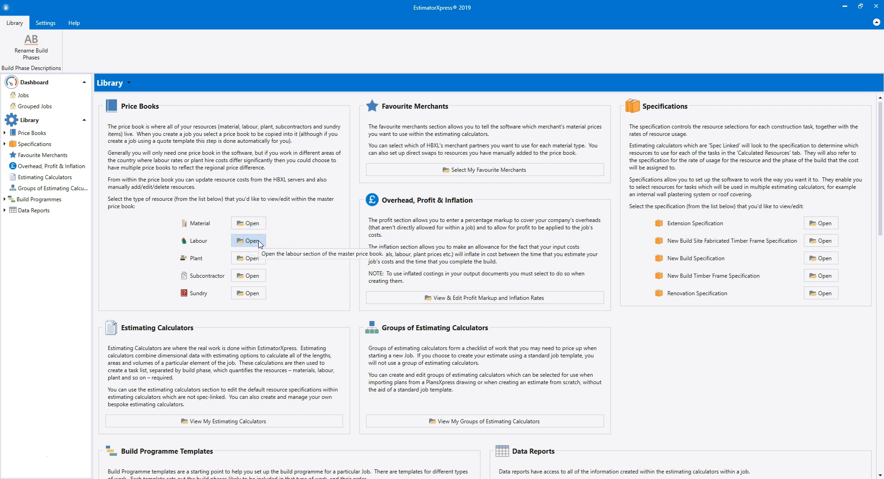
Create a new job as a quote from PlansXpress import, using the drawing 4 Bedroom Rendered House Complete.pxd.
{"action": "left_click", "coordinate": [49, 84]}
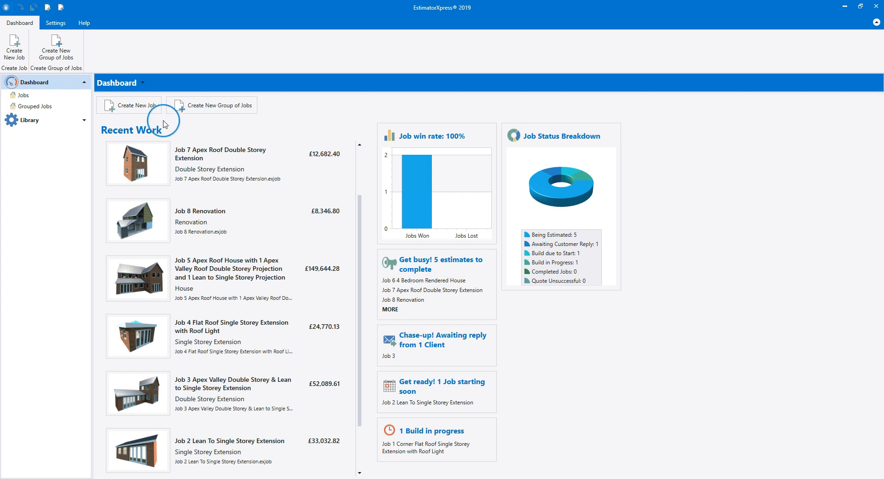
{"action": "left_click", "coordinate": [143, 108]}
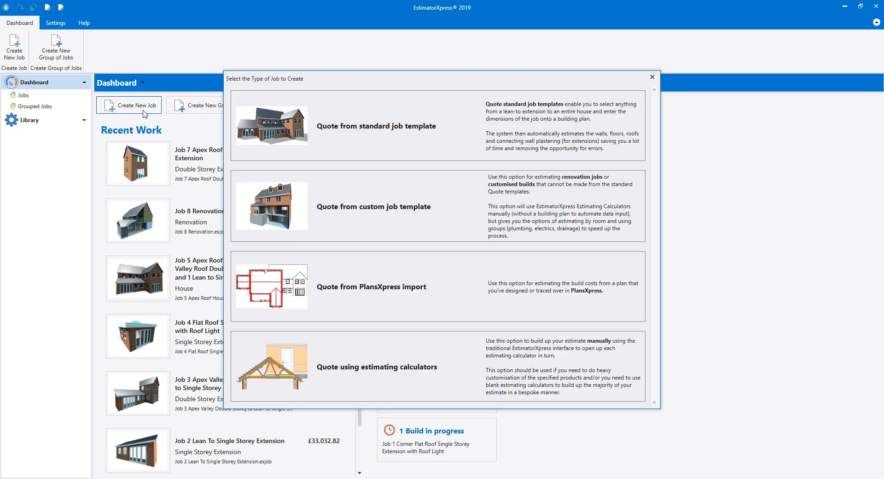
{"action": "left_click", "coordinate": [328, 142]}
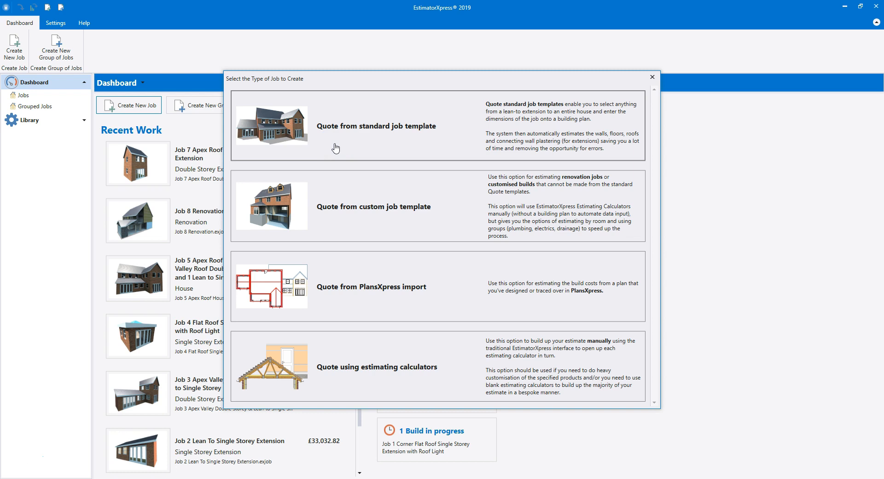
{"action": "left_click", "coordinate": [342, 217]}
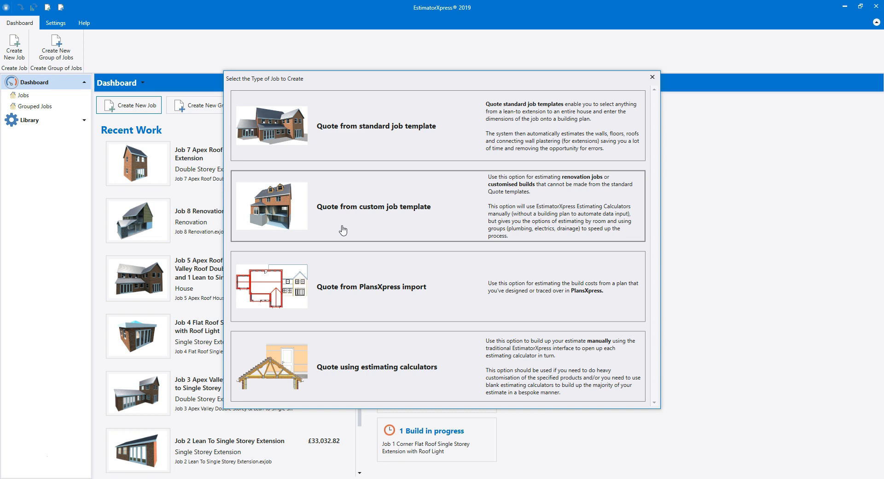
{"action": "left_click", "coordinate": [347, 276]}
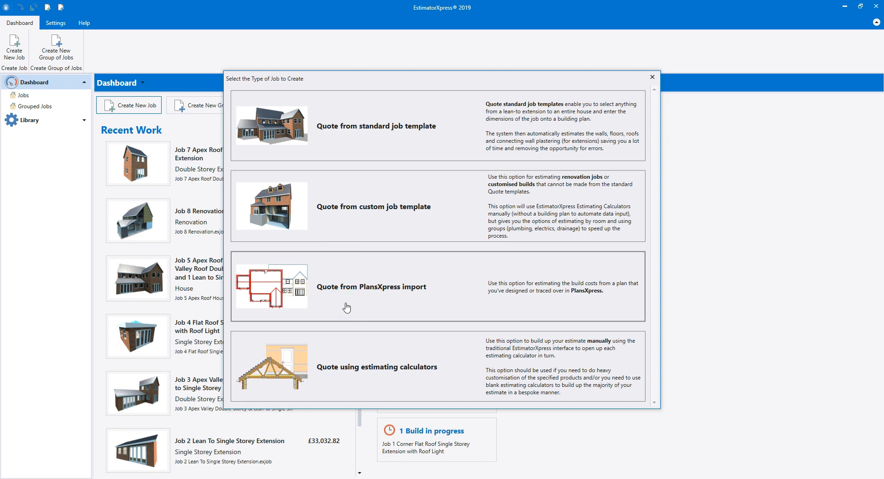
{"action": "left_click", "coordinate": [346, 311]}
{"action": "left_click", "coordinate": [342, 385]}
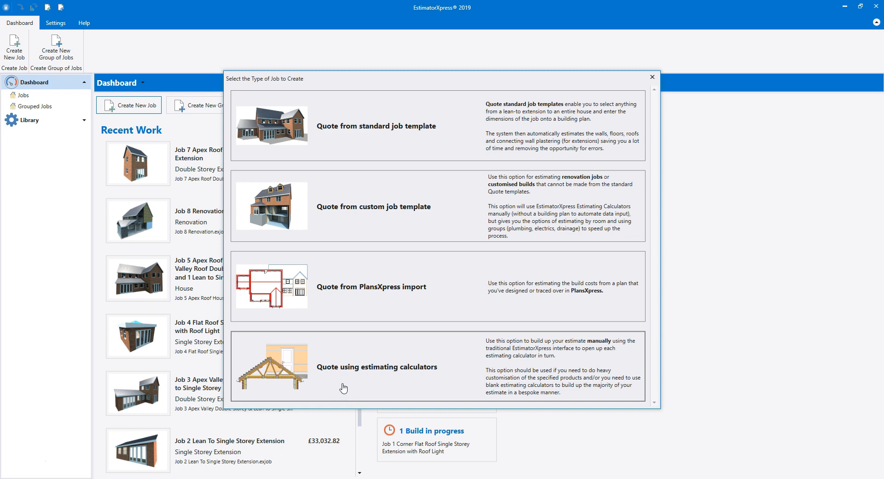
{"action": "left_click", "coordinate": [343, 376]}
{"action": "left_click", "coordinate": [341, 300]}
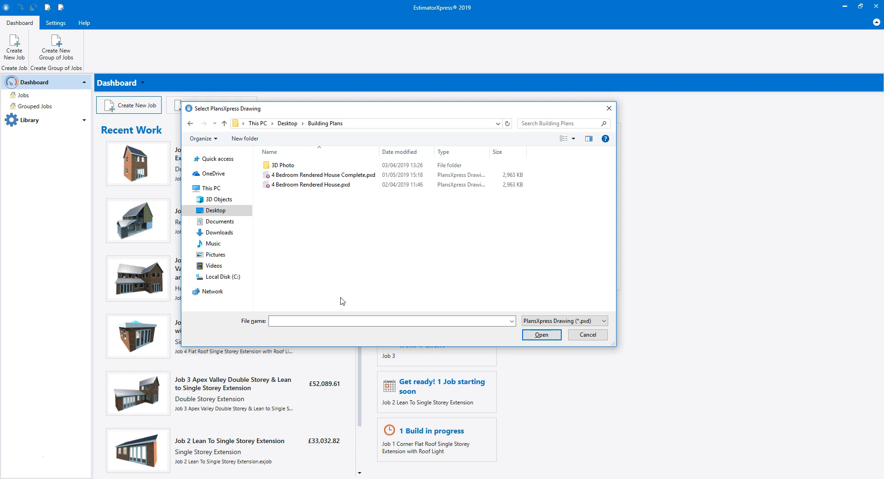
{"action": "left_click", "coordinate": [371, 176]}
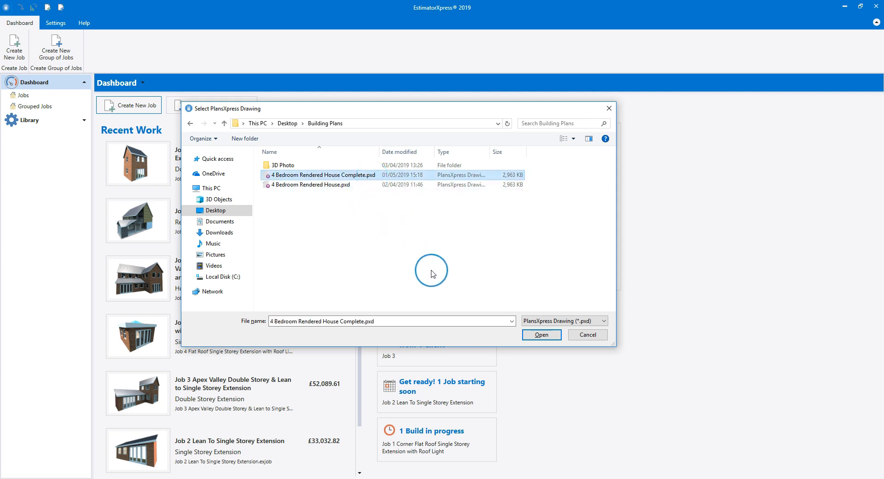
{"action": "left_click", "coordinate": [543, 335]}
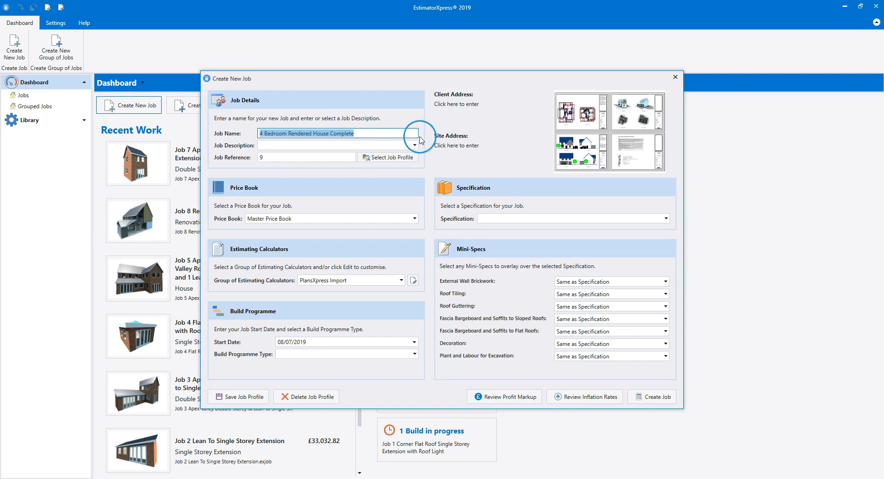
Name the new job Ocean Breeze and set its job description to 4 Bedroom House.
{"action": "mouse_move", "coordinate": [420, 140]}
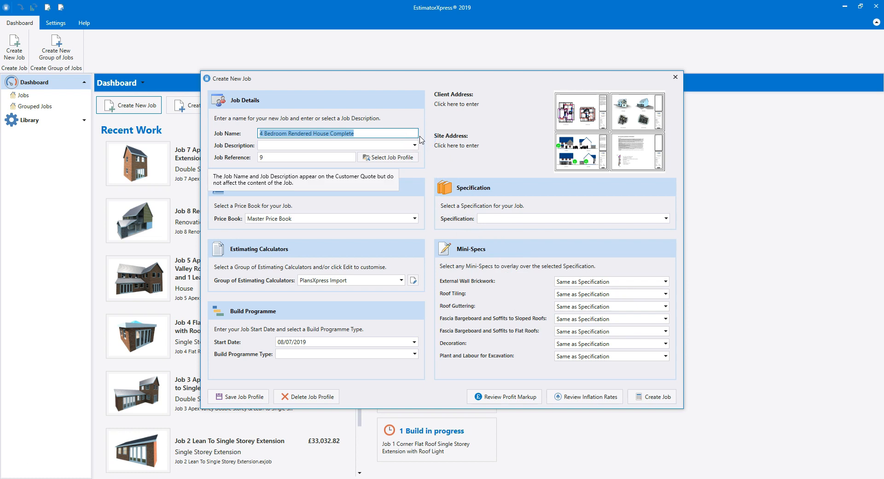
{"action": "type", "text": "Ocean Breeze"}
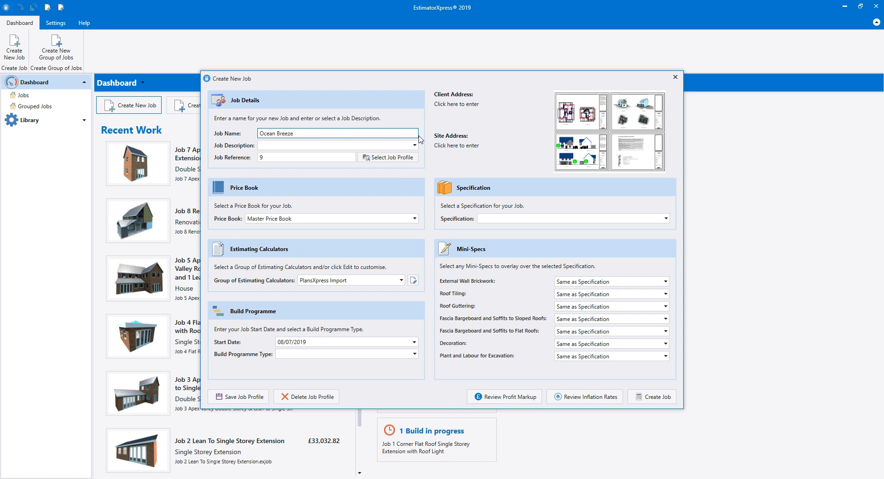
{"action": "left_click", "coordinate": [415, 145]}
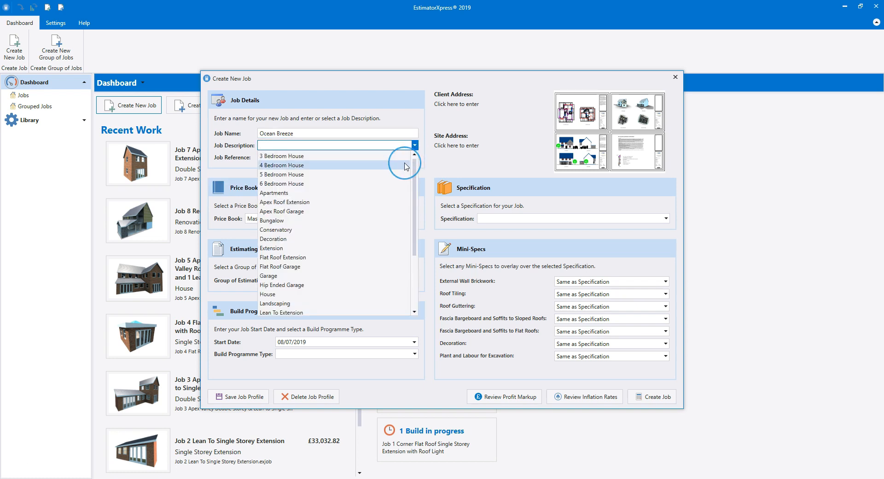
{"action": "left_click", "coordinate": [407, 166]}
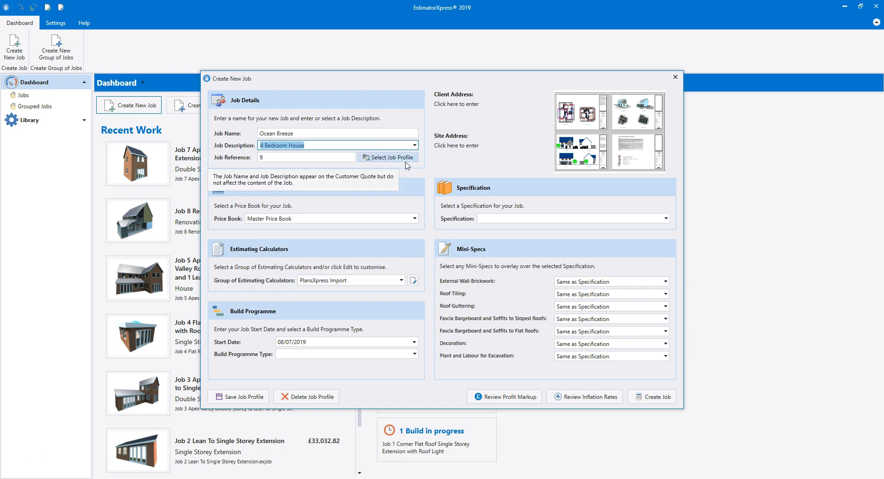
Enter the client's name, address, post code, phone numbers and e-mail, and copy these details to the site address.
{"action": "left_click", "coordinate": [465, 105]}
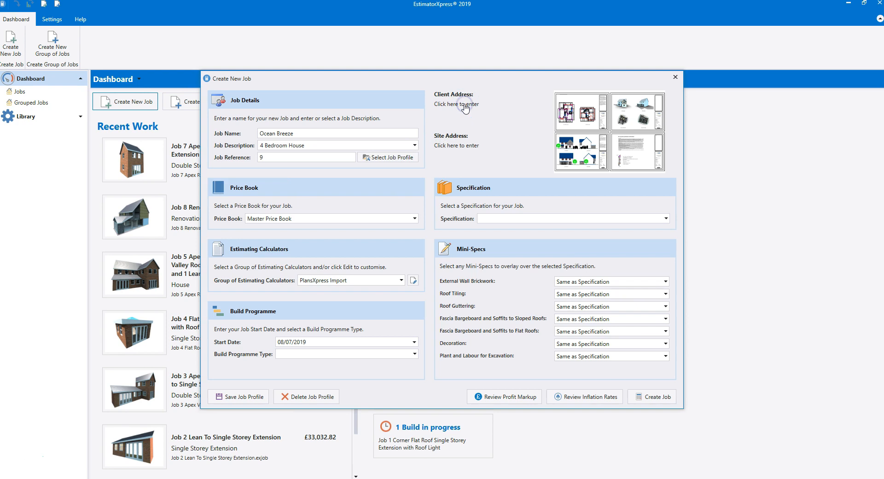
{"action": "left_click", "coordinate": [445, 154]}
{"action": "type", "text": "Mr and Mrs Stevens"}
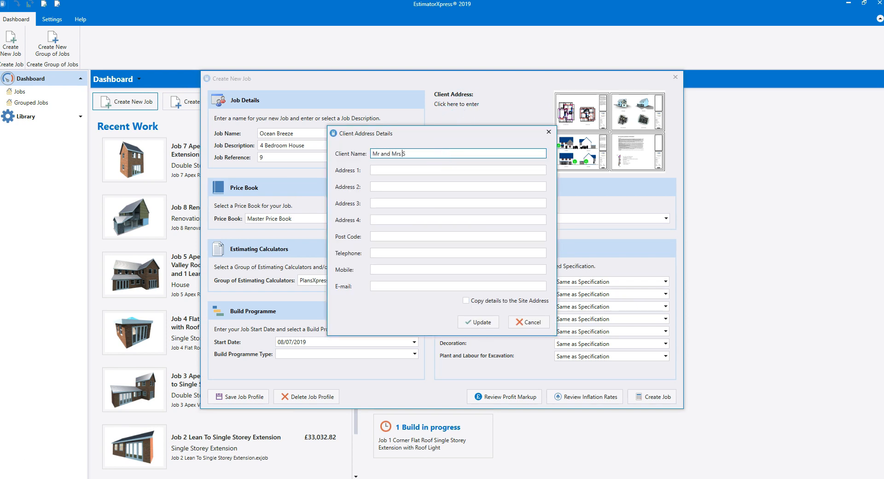
{"action": "key", "text": "Tab"}
{"action": "type", "text": "Braunton Lane"}
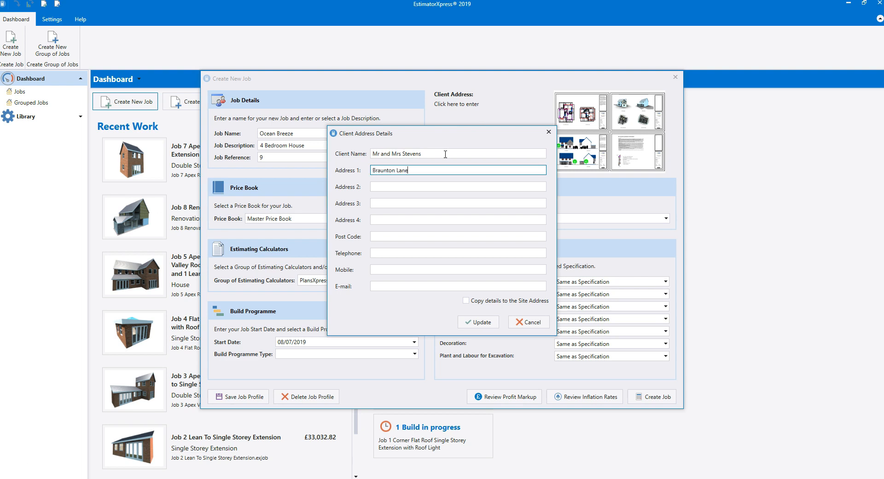
{"action": "key", "text": "Tab"}
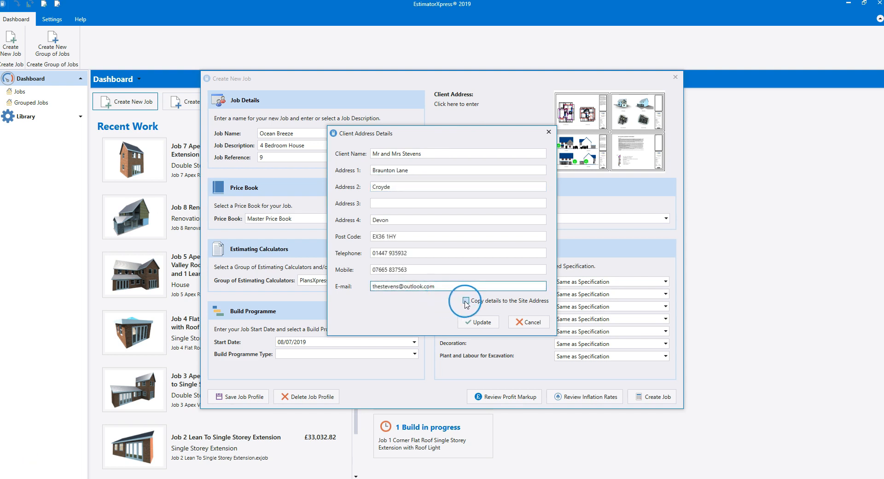
{"action": "left_click", "coordinate": [466, 301]}
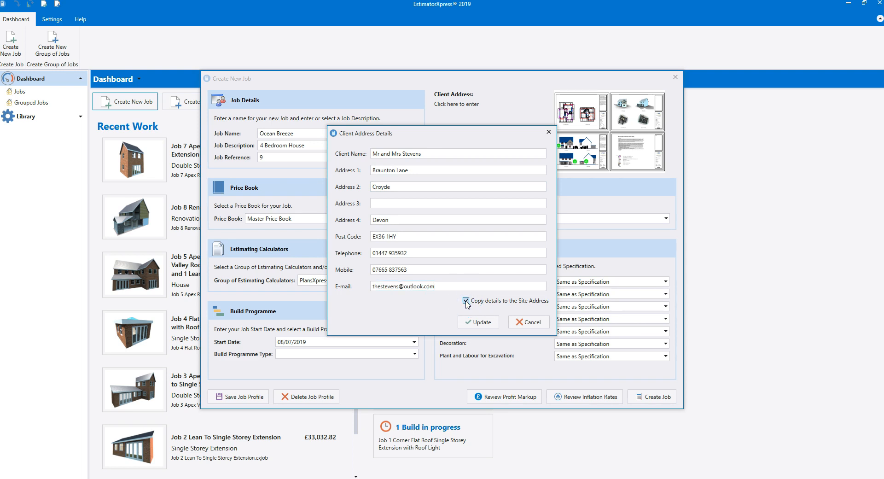
{"action": "left_click", "coordinate": [481, 322]}
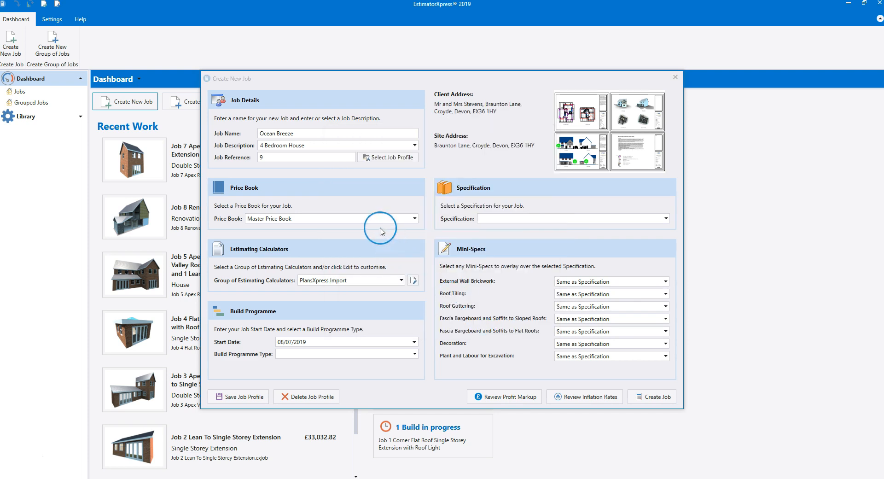
Set the build programme's start date to 15/07/2019 and its type to Large House.
{"action": "mouse_move", "coordinate": [381, 231]}
{"action": "mouse_move", "coordinate": [377, 254]}
{"action": "left_click", "coordinate": [414, 343]}
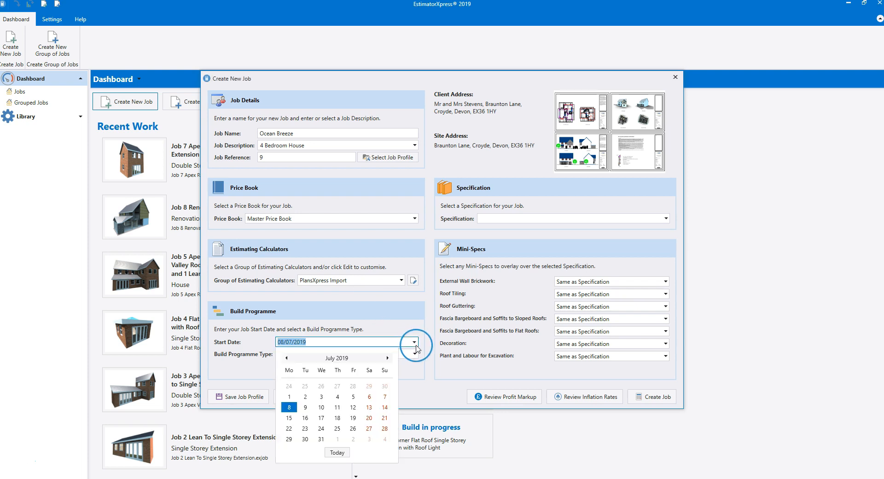
{"action": "left_click", "coordinate": [289, 418]}
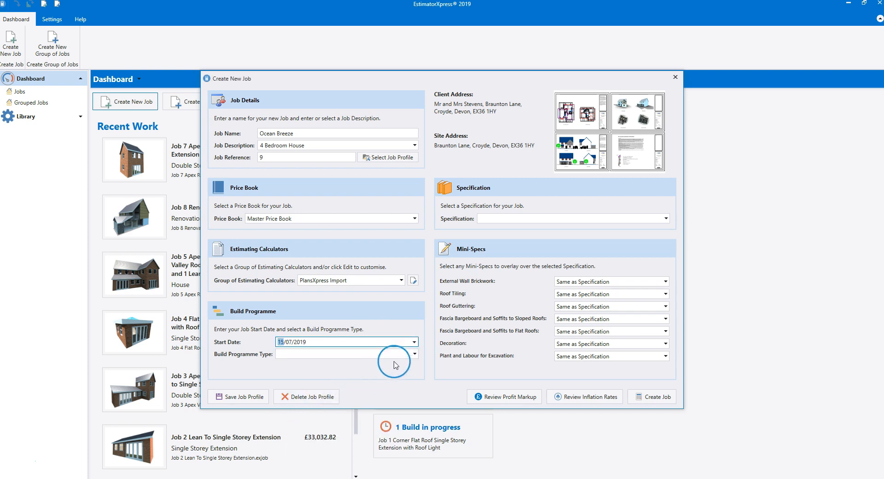
{"action": "left_click", "coordinate": [415, 355]}
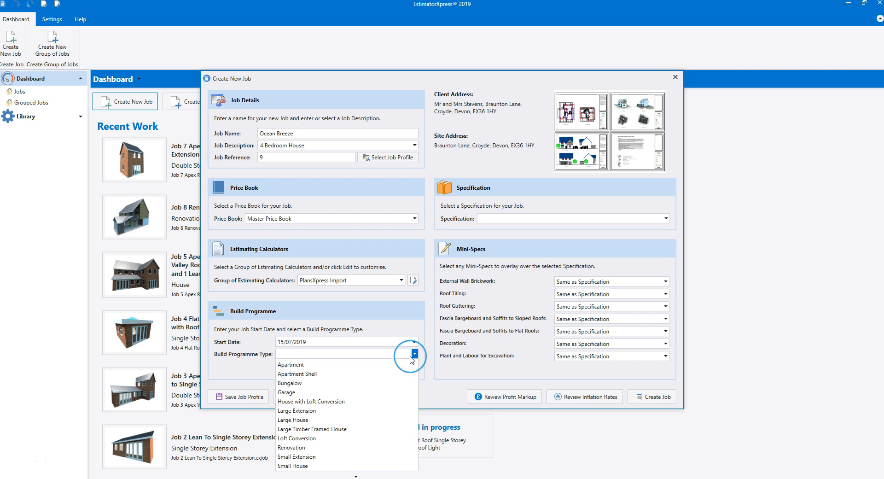
{"action": "left_click", "coordinate": [351, 420]}
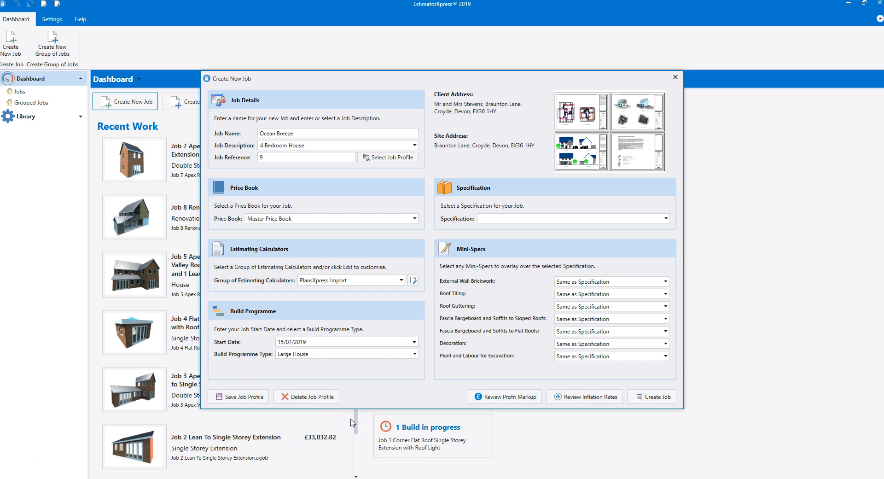
Choose New Build Specification for the job and set the roof tiling mini-spec to Pantile for New Build.
{"action": "left_click", "coordinate": [666, 219]}
{"action": "left_click", "coordinate": [666, 294]}
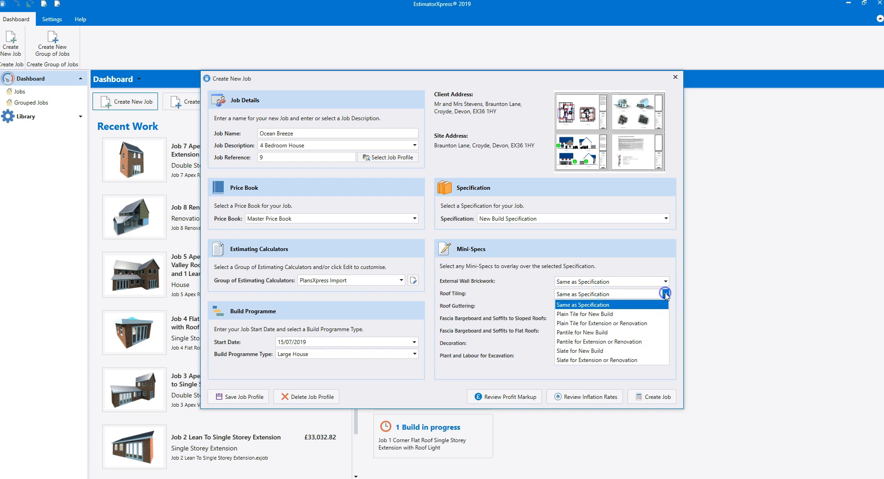
{"action": "left_click", "coordinate": [635, 334]}
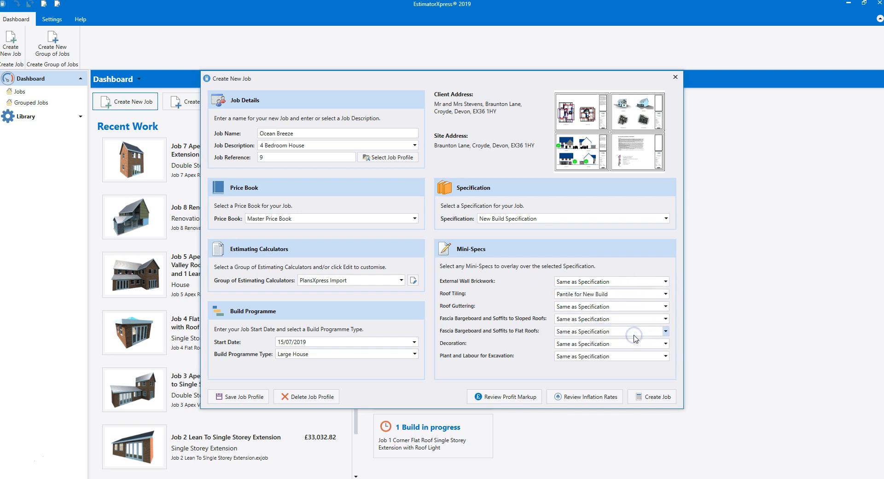
Set roof guttering to Plastic Half Round Gutter 112mm to 68mm Downpipe and the sloped-roof fascia to Softwood 150mm Fascia and Bargeboard.
{"action": "left_click", "coordinate": [667, 307]}
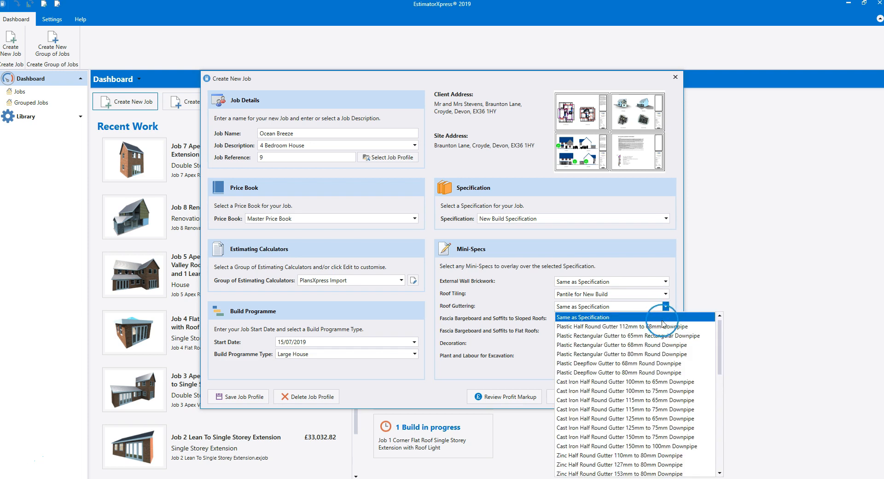
{"action": "left_click", "coordinate": [663, 327]}
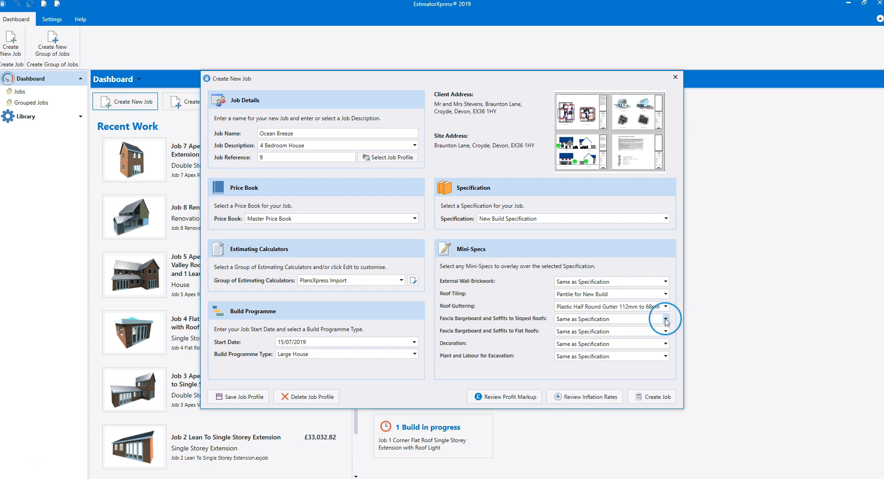
{"action": "left_click", "coordinate": [666, 318]}
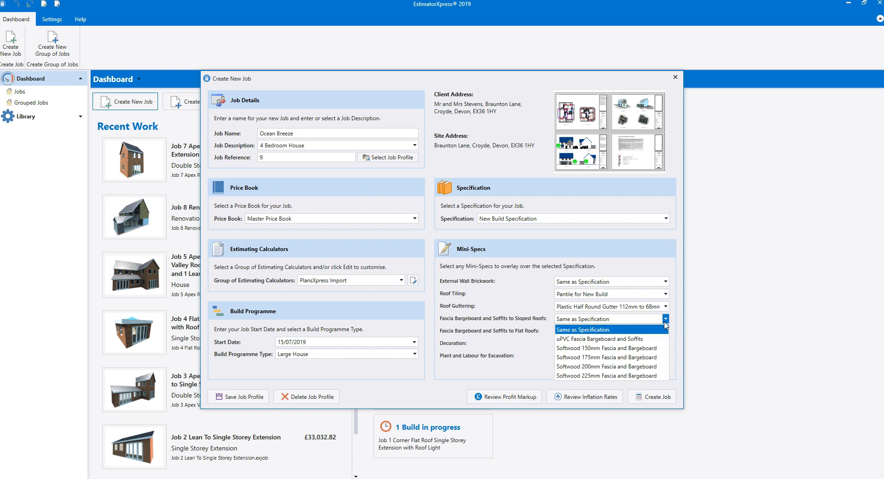
{"action": "left_click", "coordinate": [637, 348]}
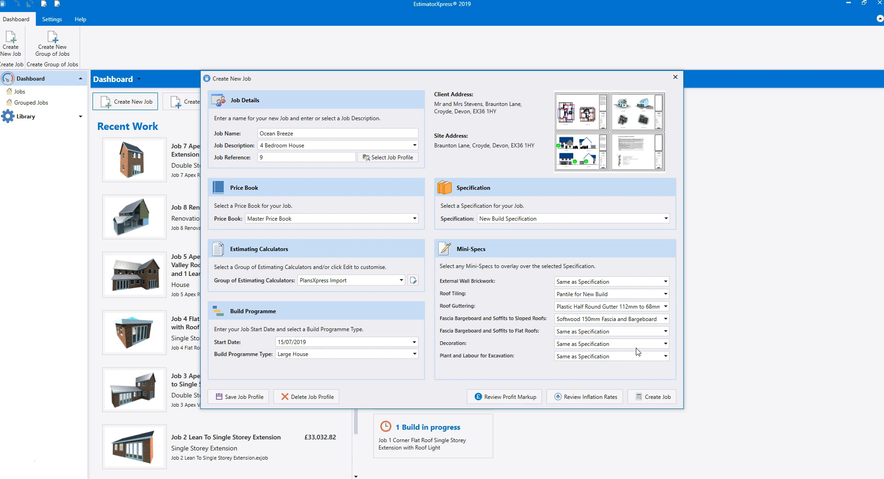
Set the fascia, bargeboard and soffits mini-spec for flat roofs to Softwood 225mm Fascia and Bargeboard.
{"action": "left_click", "coordinate": [666, 331]}
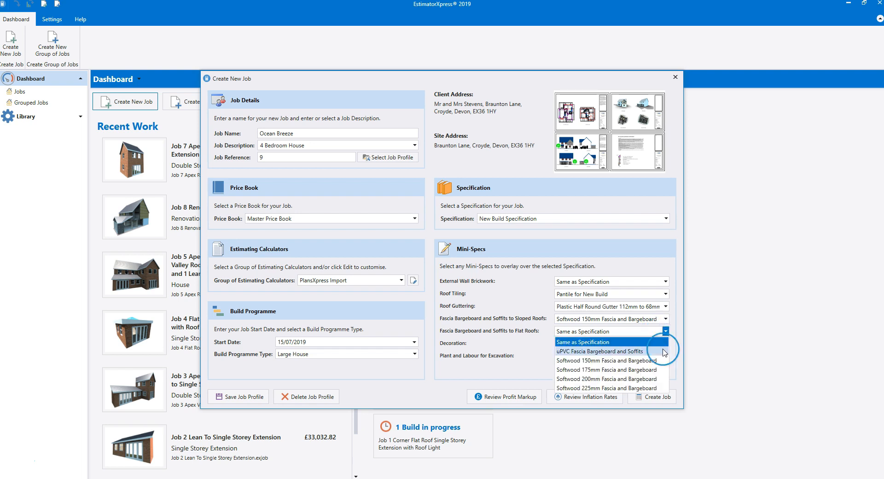
{"action": "left_click", "coordinate": [637, 388]}
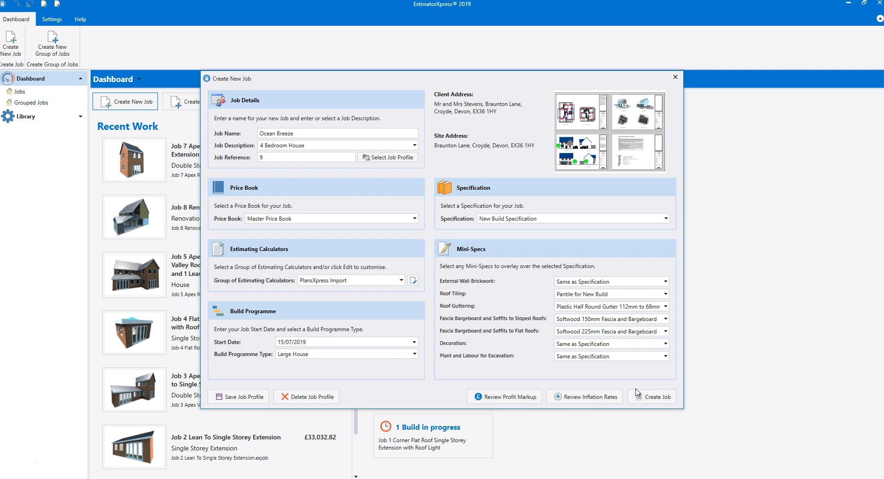
{"action": "left_click", "coordinate": [636, 392]}
Set the subcontract overhead markup to 15% in the job's profit markup settings.
{"action": "left_click", "coordinate": [523, 399]}
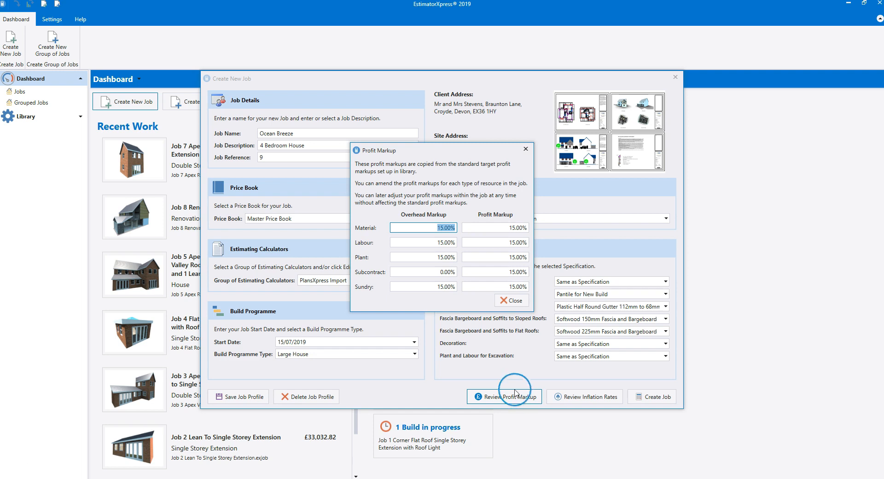
{"action": "left_click", "coordinate": [449, 272]}
{"action": "type", "text": "15"}
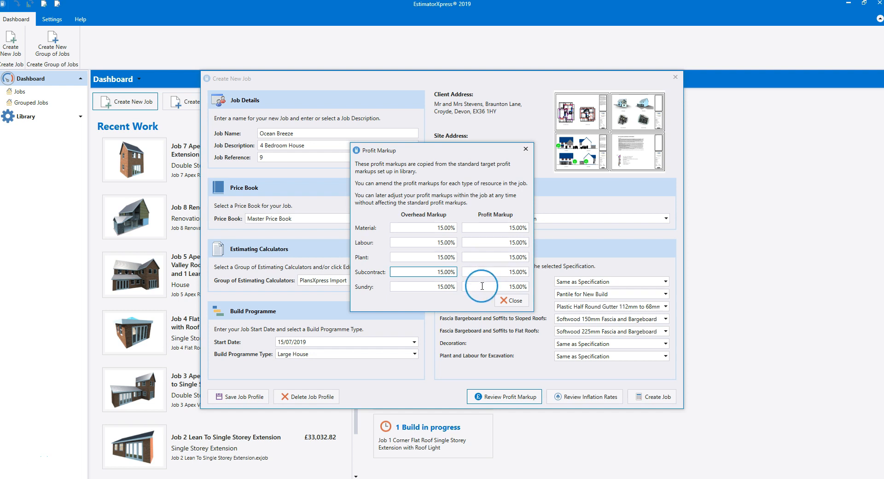
{"action": "left_click", "coordinate": [510, 301]}
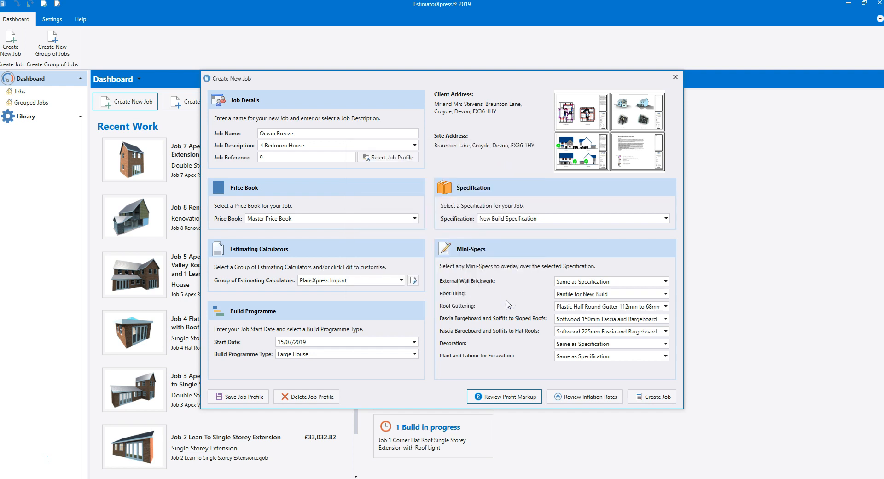
Review the job's inflation rates and create the job with the chosen settings.
{"action": "left_click", "coordinate": [596, 398]}
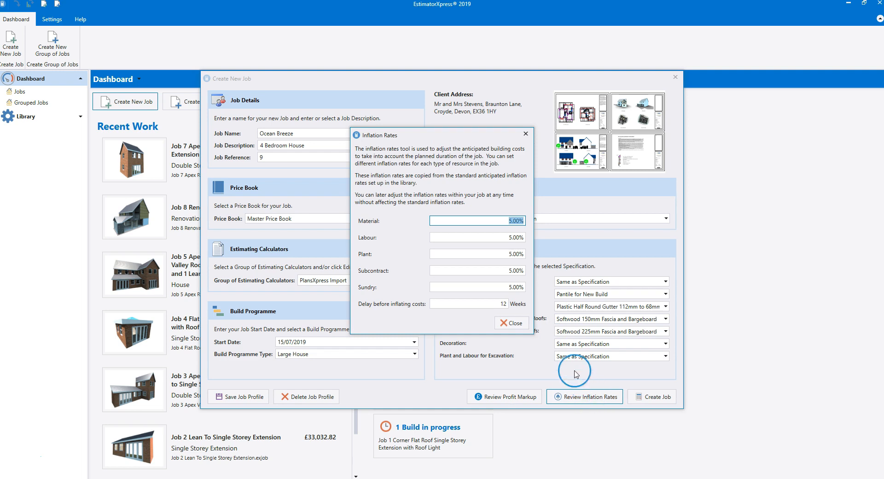
{"action": "left_click", "coordinate": [512, 322]}
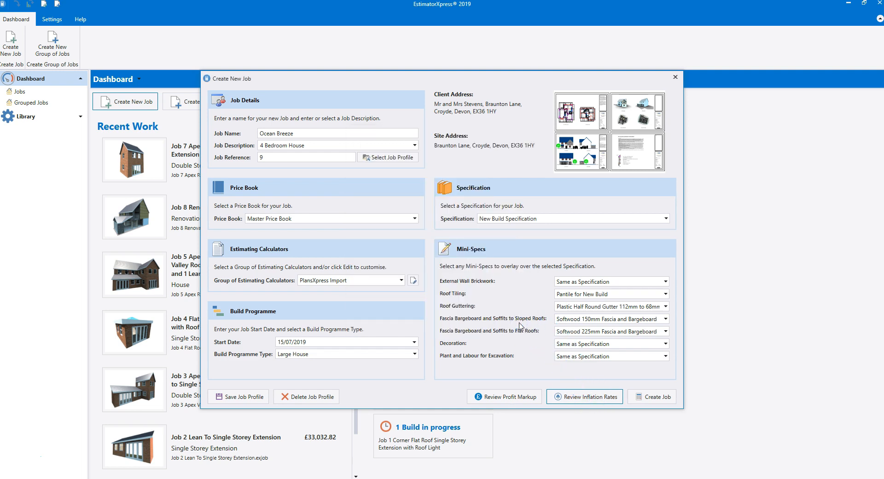
{"action": "left_click", "coordinate": [658, 398]}
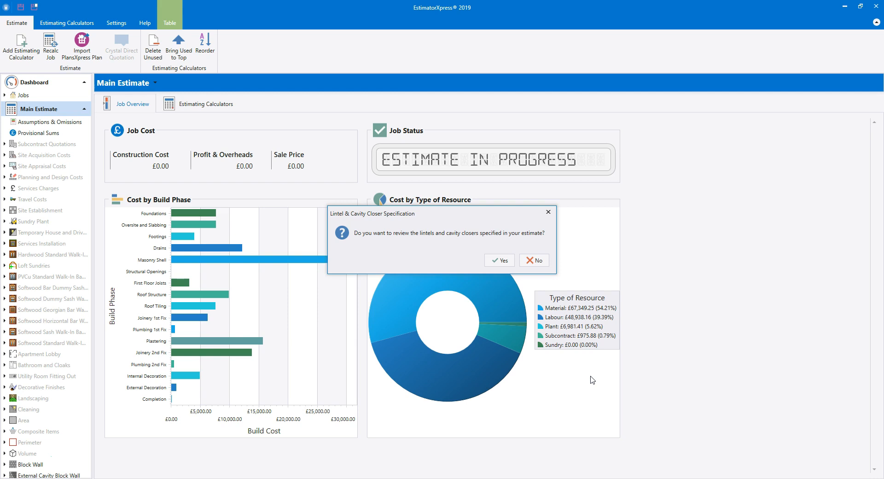
Review the estimate's lintels and cavity closers and apply the automatic lintel selection Cavity Wall - 125-140mm.
{"action": "left_click", "coordinate": [500, 261]}
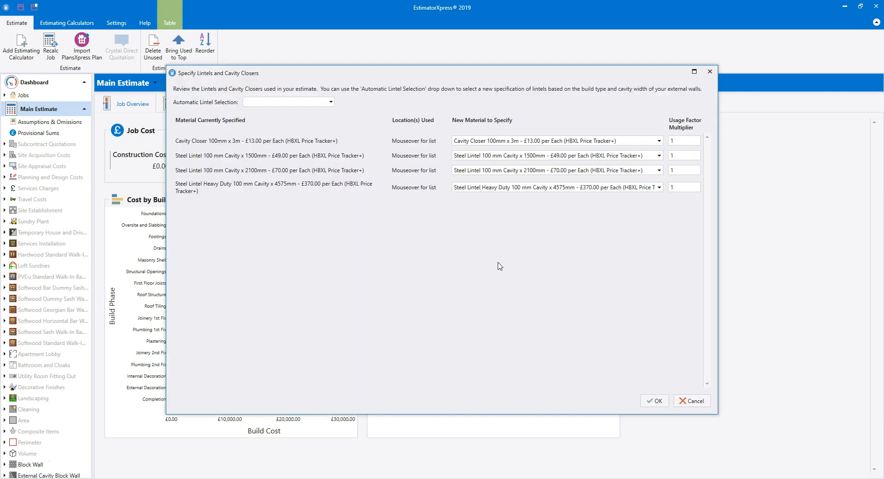
{"action": "left_click", "coordinate": [331, 102]}
{"action": "left_click", "coordinate": [325, 112]}
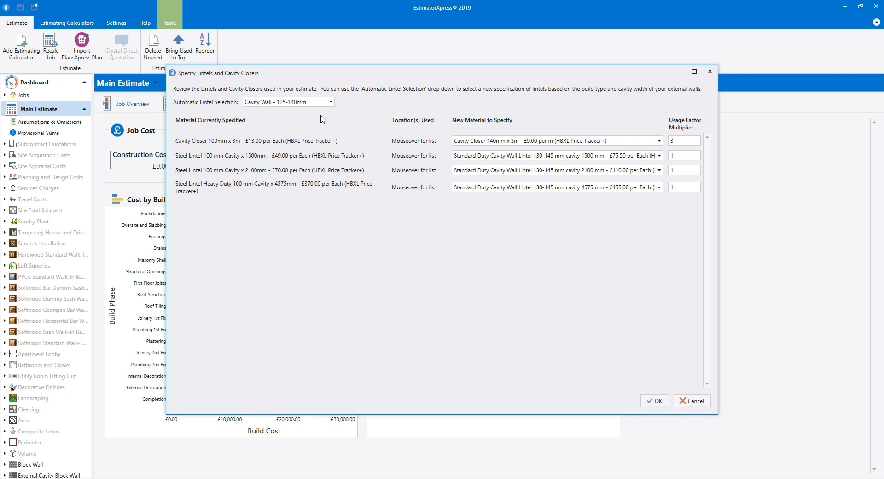
{"action": "left_click", "coordinate": [657, 402]}
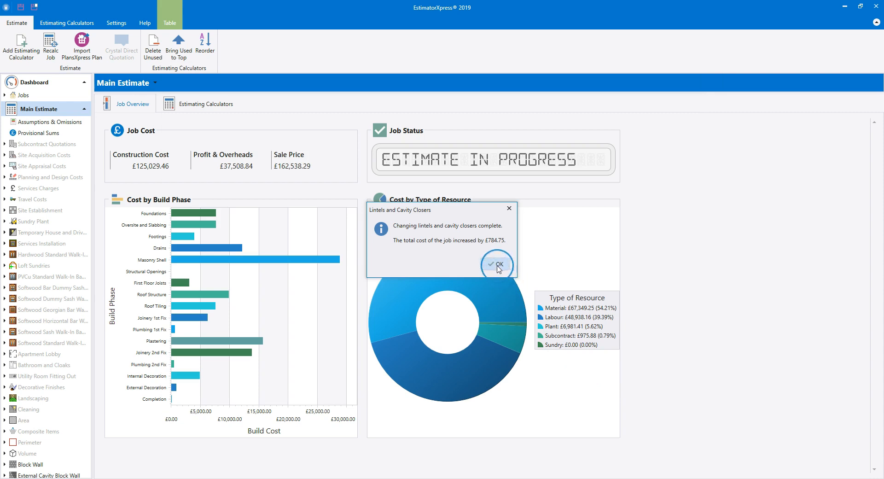
{"action": "left_click", "coordinate": [496, 264]}
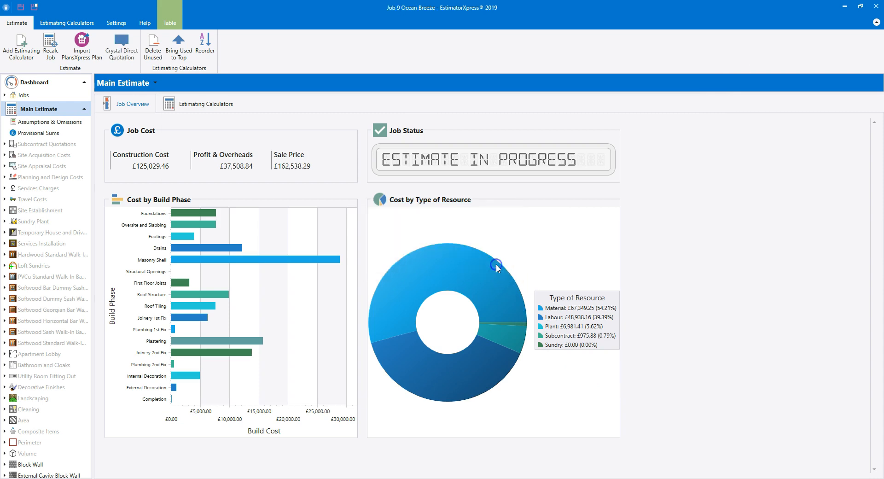
Examine the main estimate's list of estimating calculators and their costs, down to the ones populated from the drawing.
{"action": "left_click", "coordinate": [542, 378]}
{"action": "left_click", "coordinate": [206, 105]}
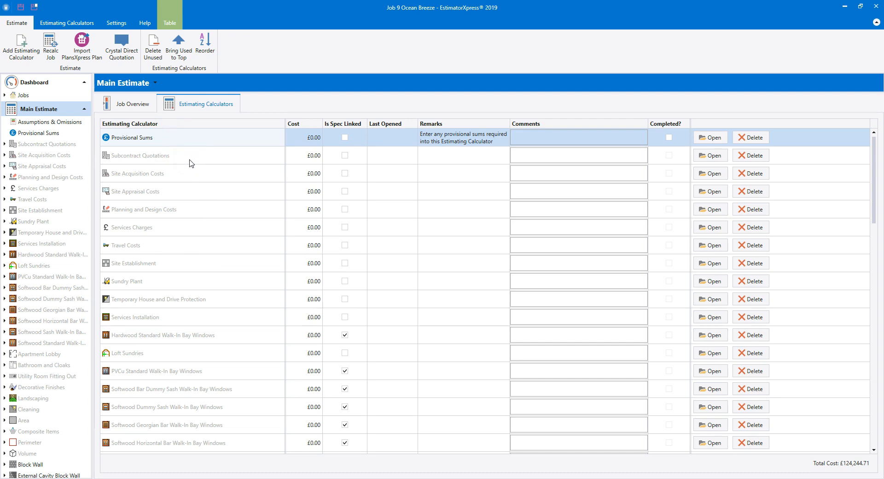
{"action": "scroll", "coordinate": [191, 163], "scroll_direction": "down", "scroll_amount": 7}
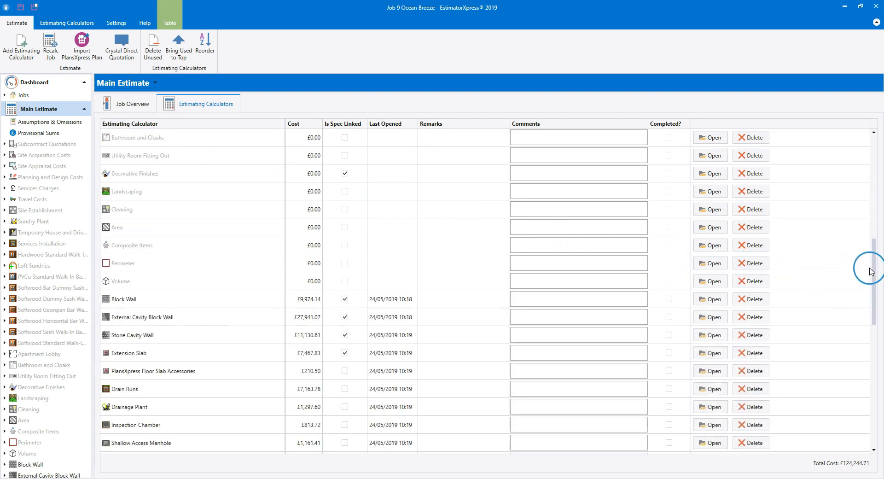
{"action": "left_click_drag", "start_coordinate": [874, 265], "coordinate": [875, 305]}
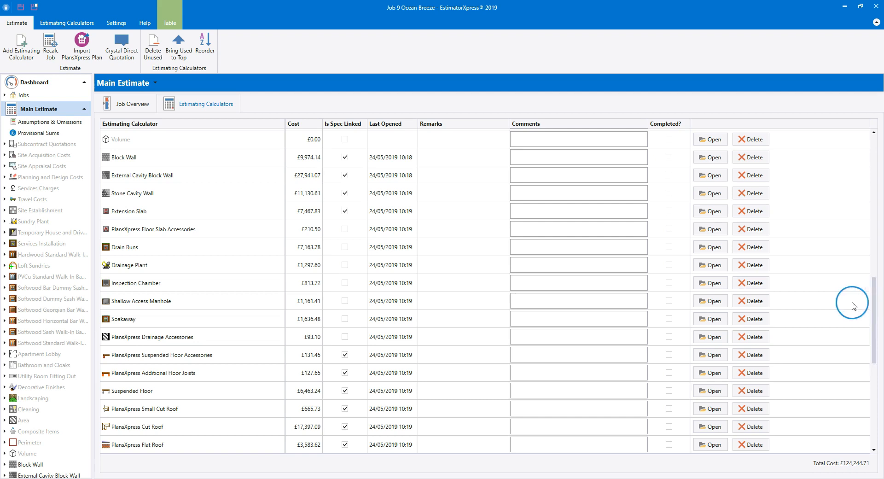
Look through the Electrical estimating calculators available to add and return to the main estimate commands.
{"action": "left_click", "coordinate": [66, 24]}
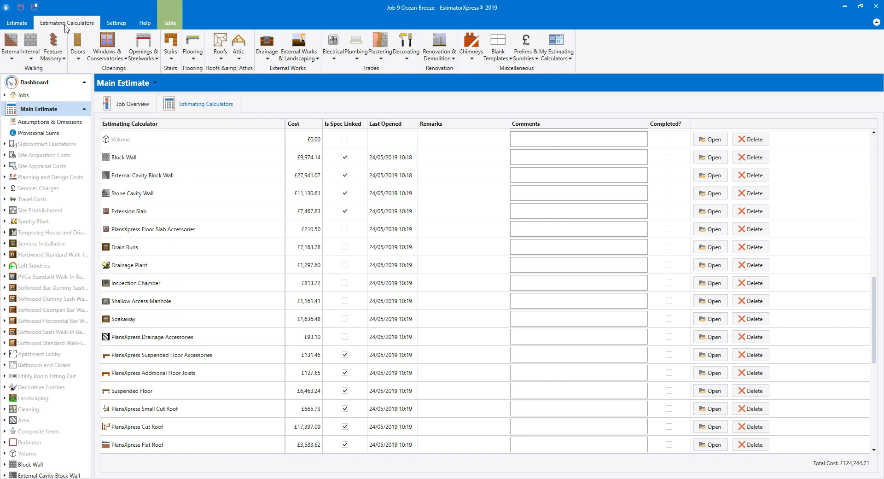
{"action": "left_click", "coordinate": [334, 60]}
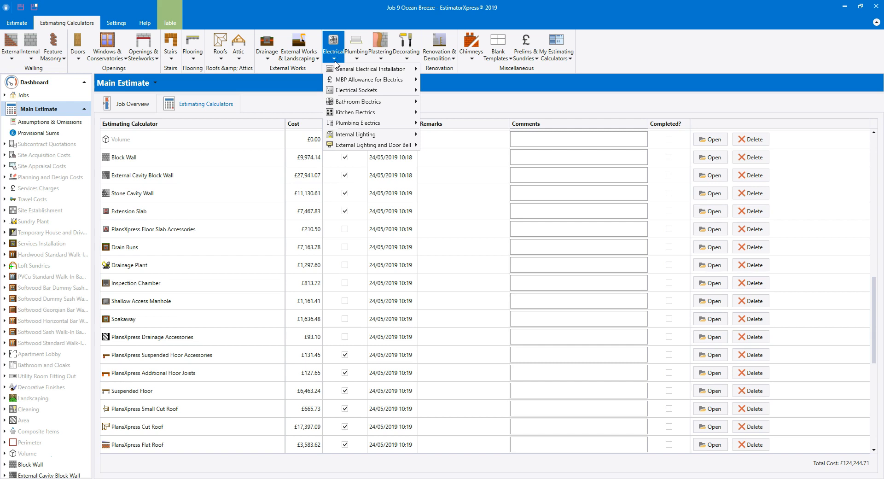
{"action": "left_click", "coordinate": [642, 65]}
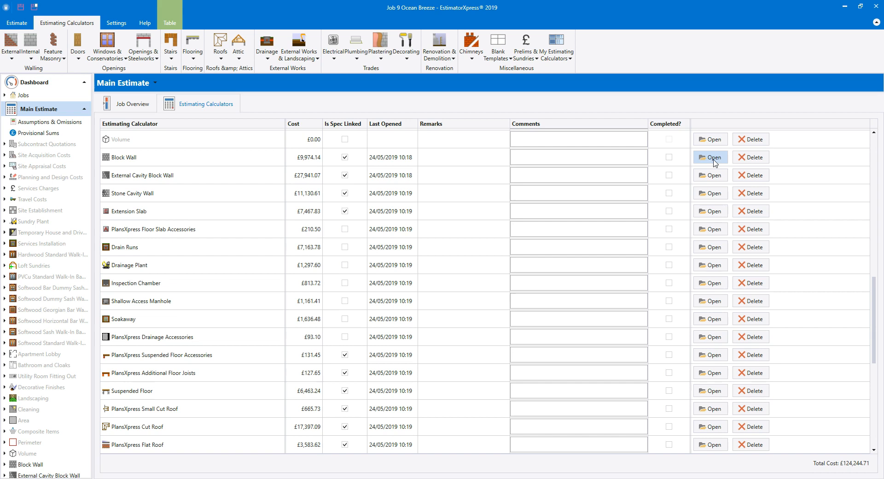
{"action": "left_click", "coordinate": [667, 161]}
{"action": "left_click", "coordinate": [6, 25]}
{"action": "left_click", "coordinate": [72, 49]}
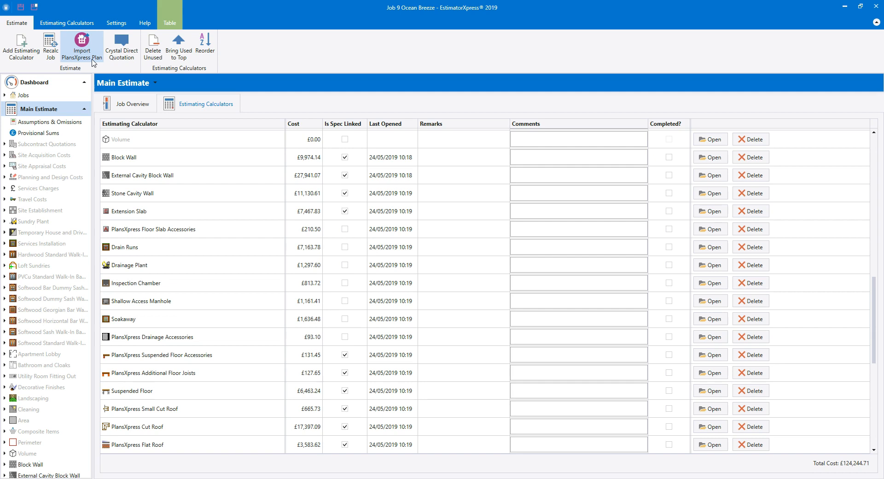
Look over the job settings and open the Quote for Main Estimate written document from the job's outputs.
{"action": "left_click", "coordinate": [85, 110]}
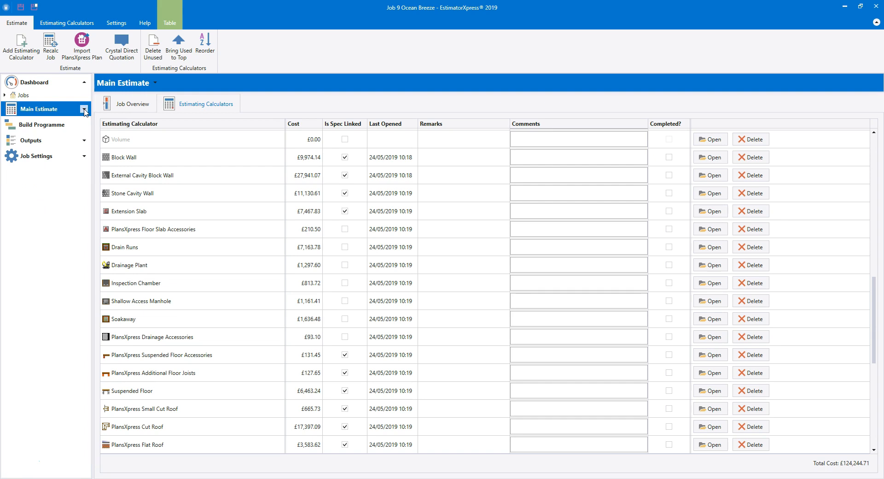
{"action": "left_click", "coordinate": [51, 158]}
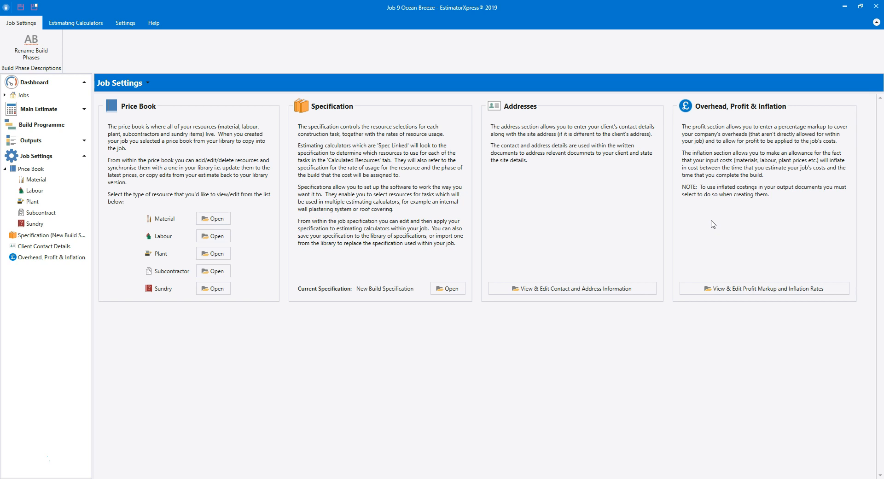
{"action": "left_click", "coordinate": [45, 141]}
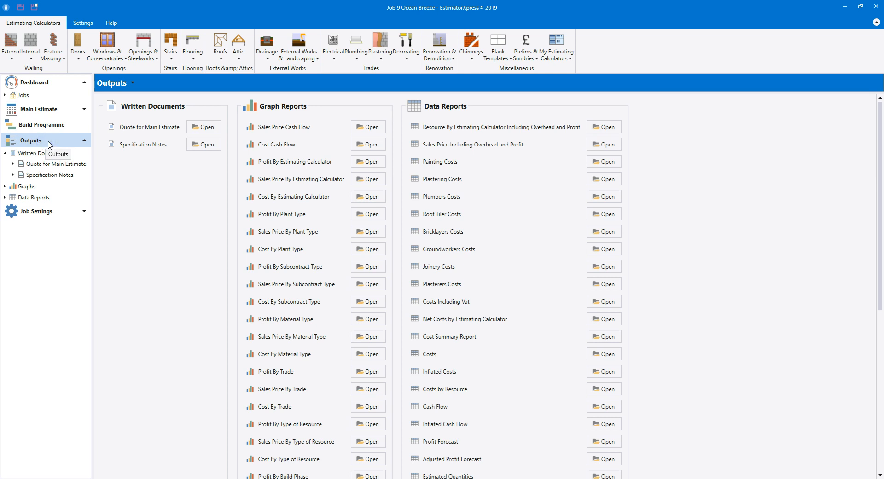
{"action": "left_click", "coordinate": [199, 128]}
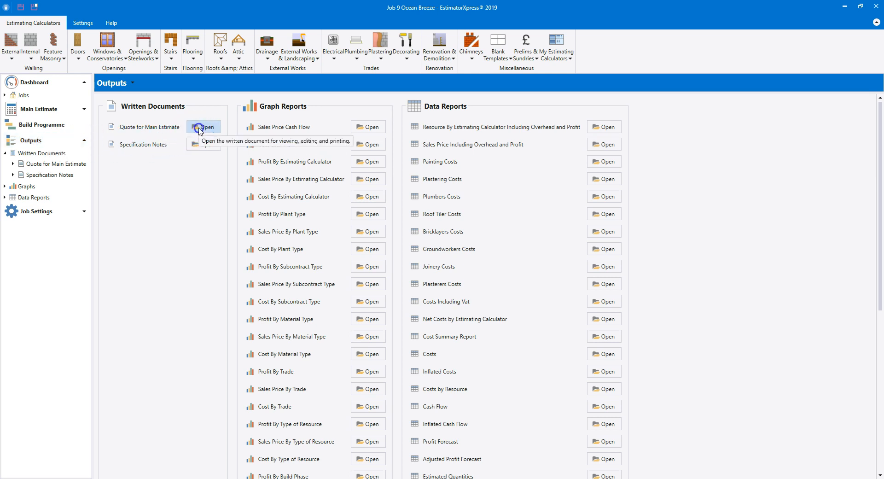